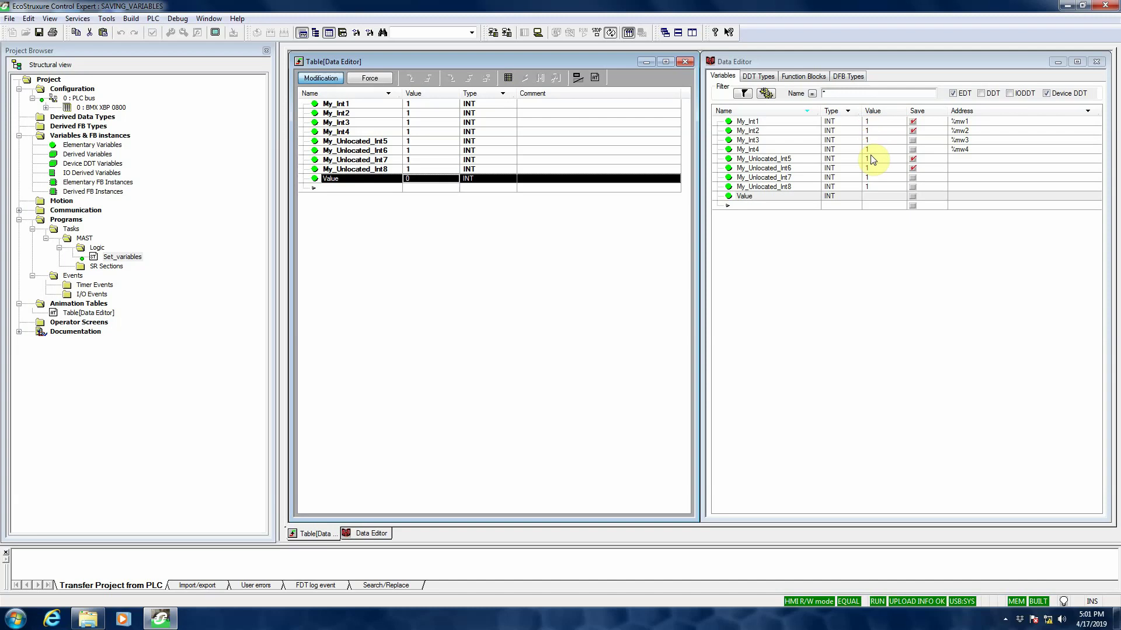
Write 2 to Value so all eight variables read 2, then reset Value to 0
click(878, 198)
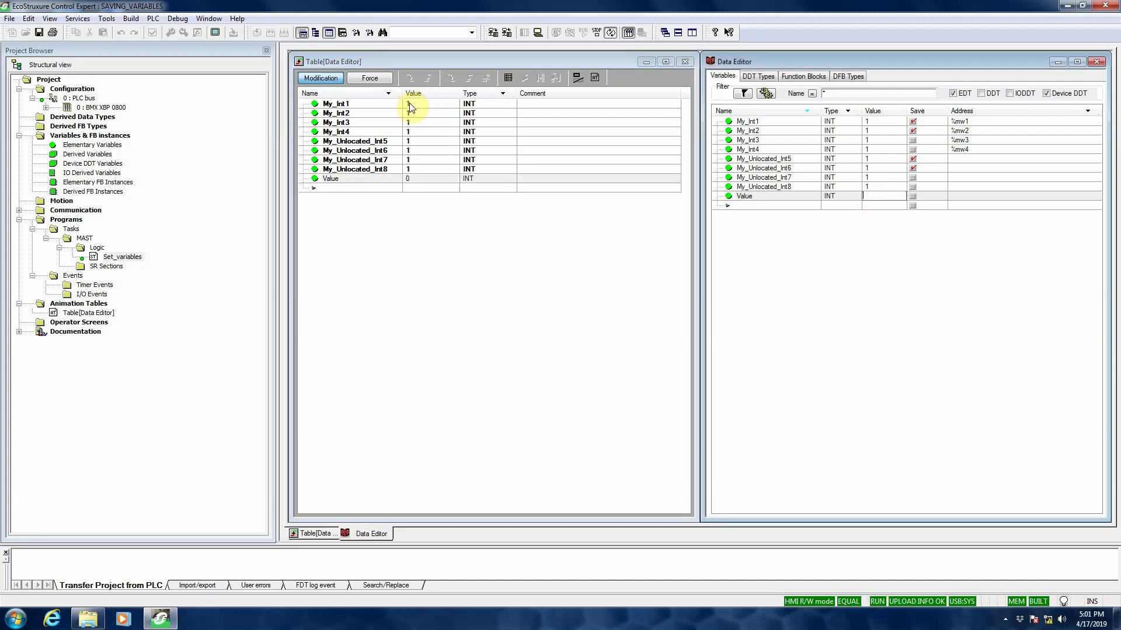
click(409, 180)
click(409, 180)
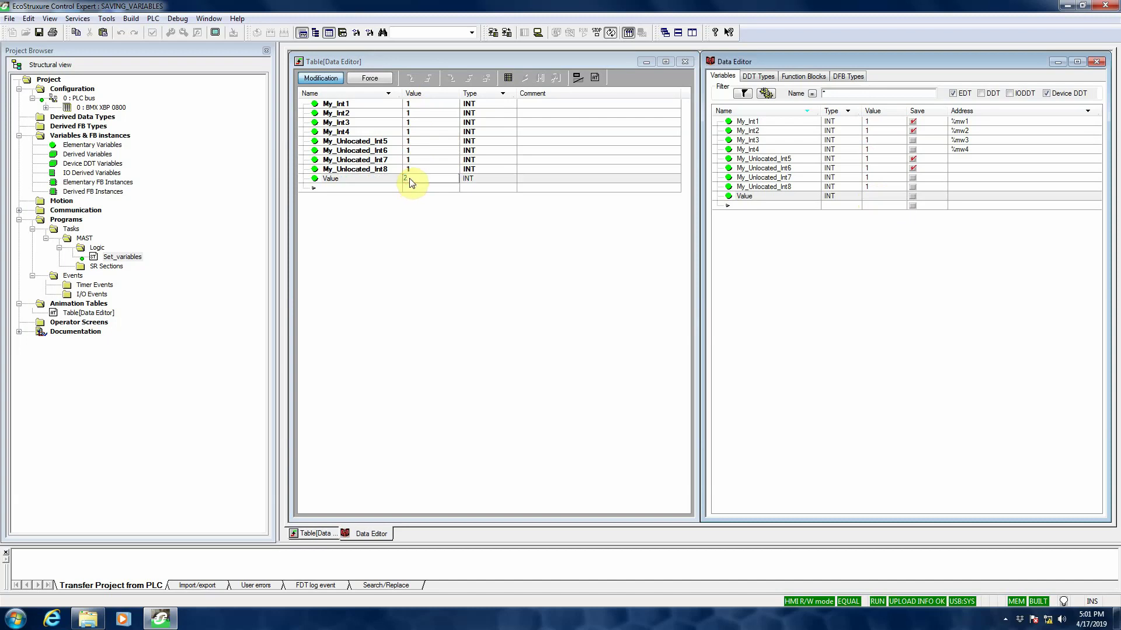
key(Return)
click(410, 178)
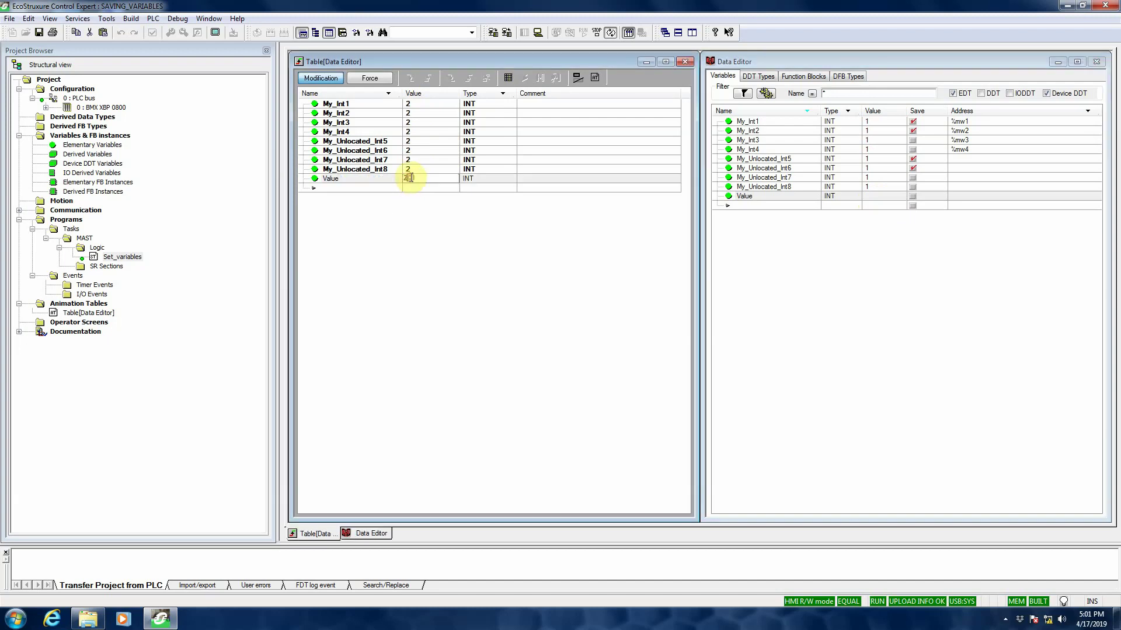
text(0)
key(Return)
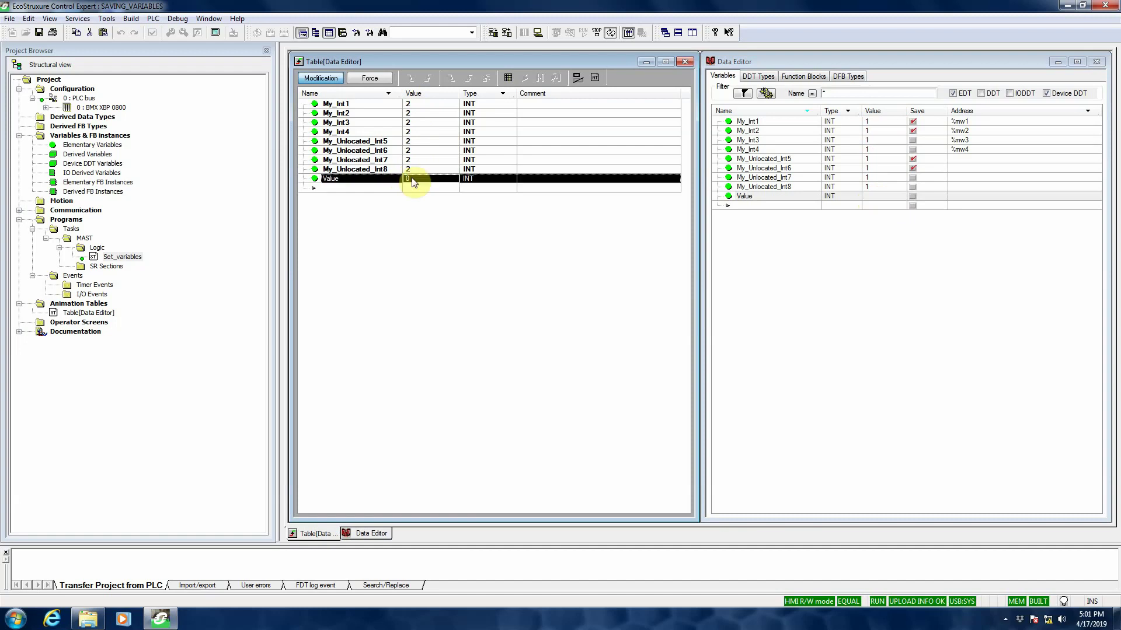
Save PLC data (%M 0–511, %MW 0–1023) to My_PLC_Data.DTX, overwriting the existing file
click(153, 18)
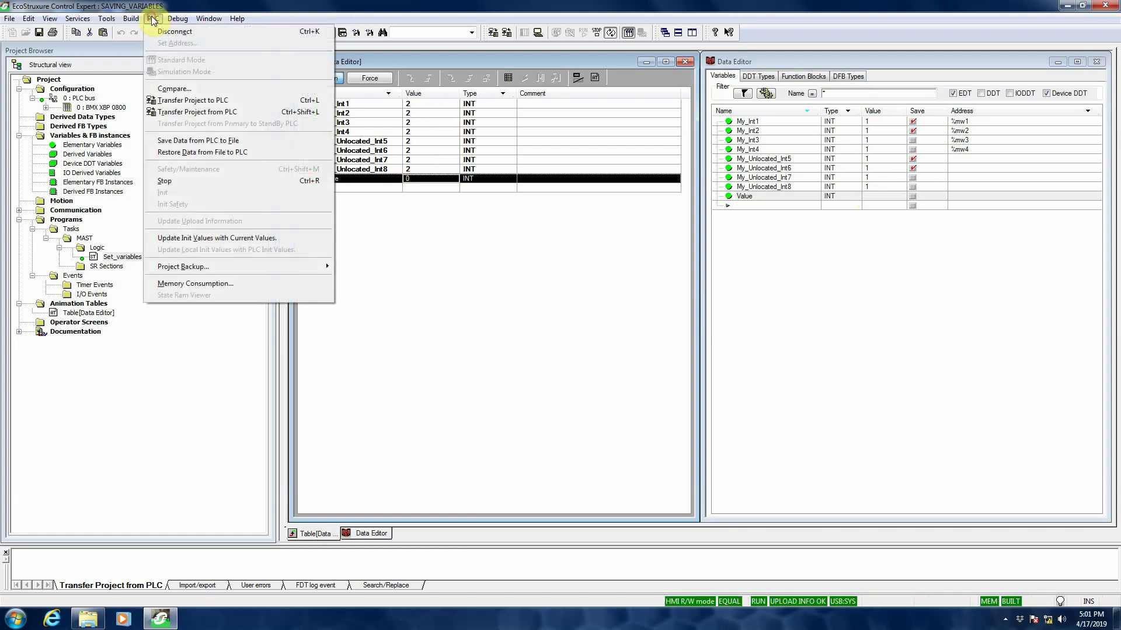
click(203, 142)
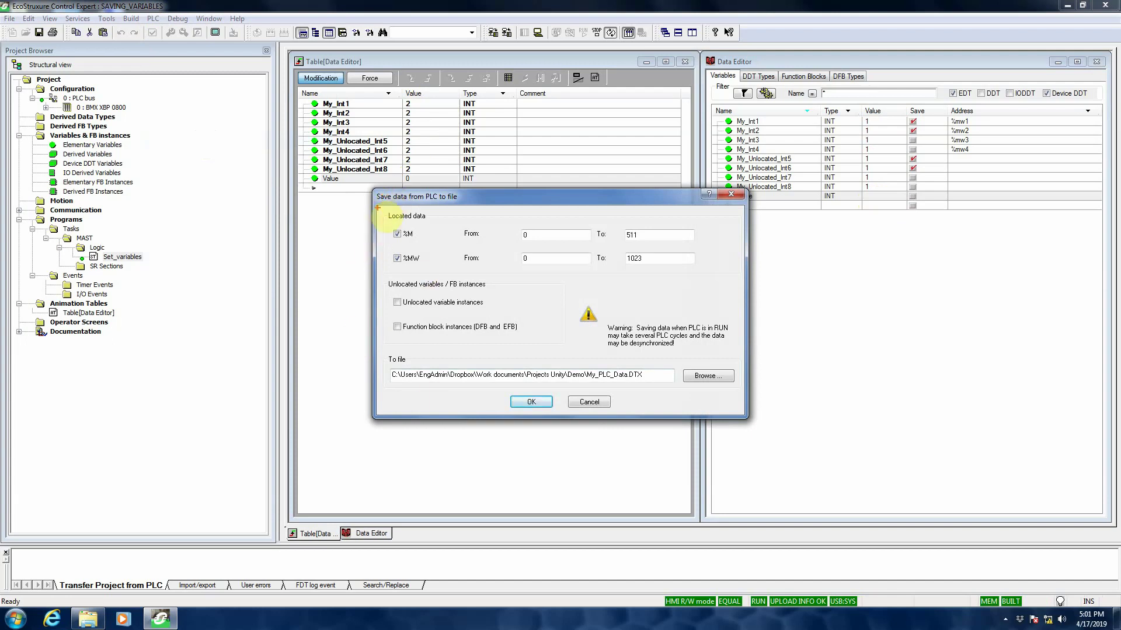
mouse_move(378, 208)
mouse_down()
mouse_move(420, 269)
mouse_move(730, 270)
mouse_up()
mouse_move(942, 103)
mouse_down()
mouse_move(985, 166)
mouse_move(986, 153)
mouse_up()
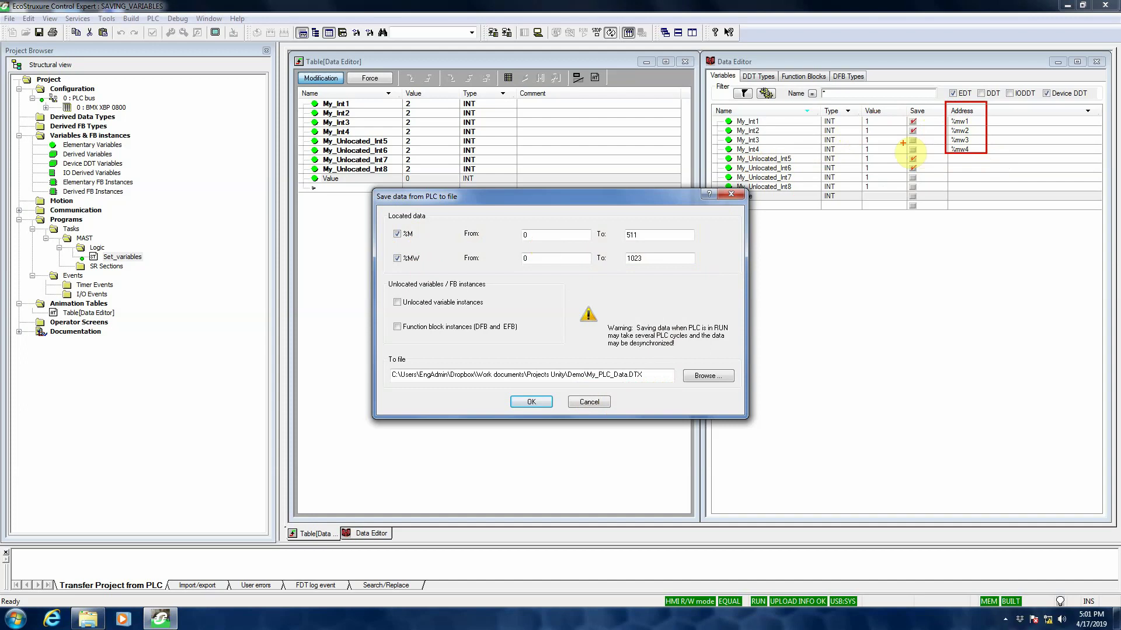
key(Escape)
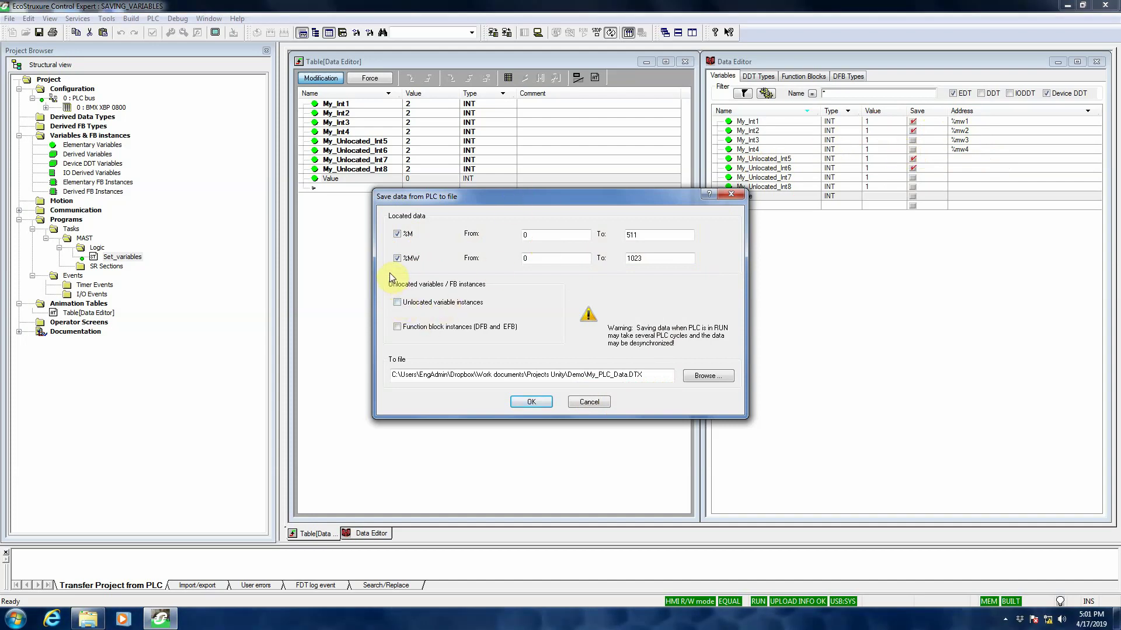
drag(383, 280, 551, 350)
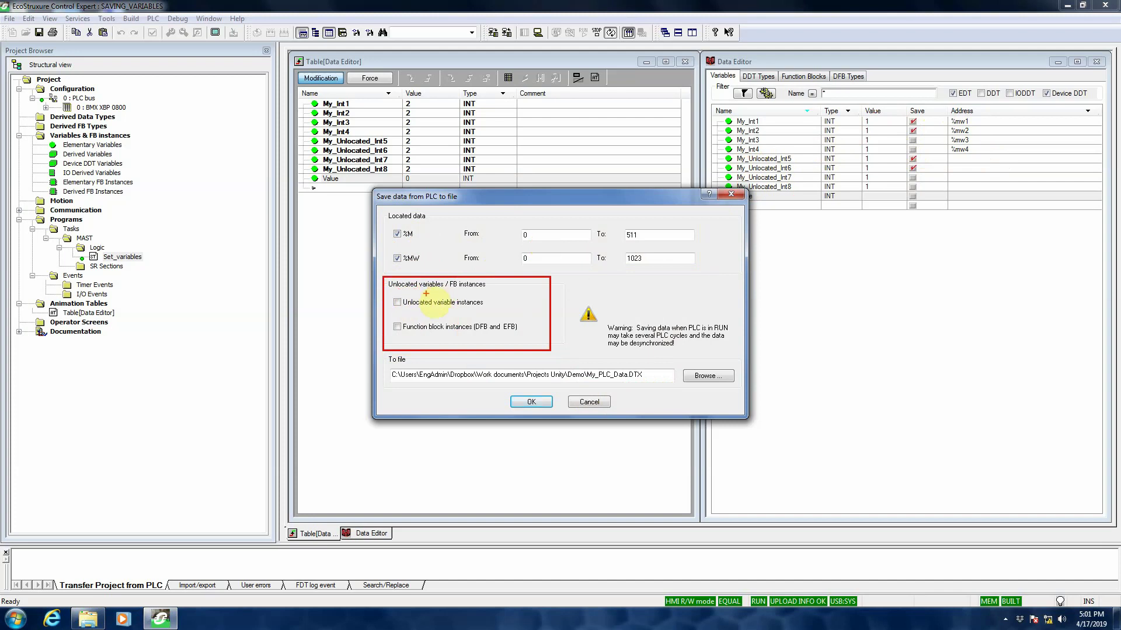
key(Escape)
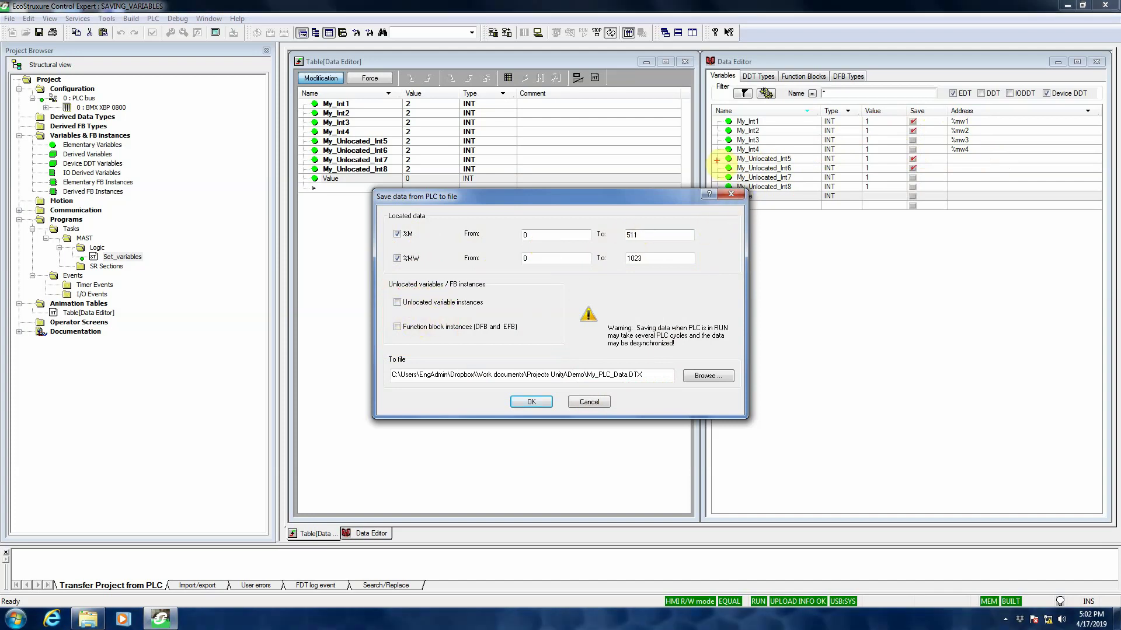
mouse_move(713, 155)
mouse_down()
mouse_move(813, 196)
mouse_move(960, 194)
mouse_up()
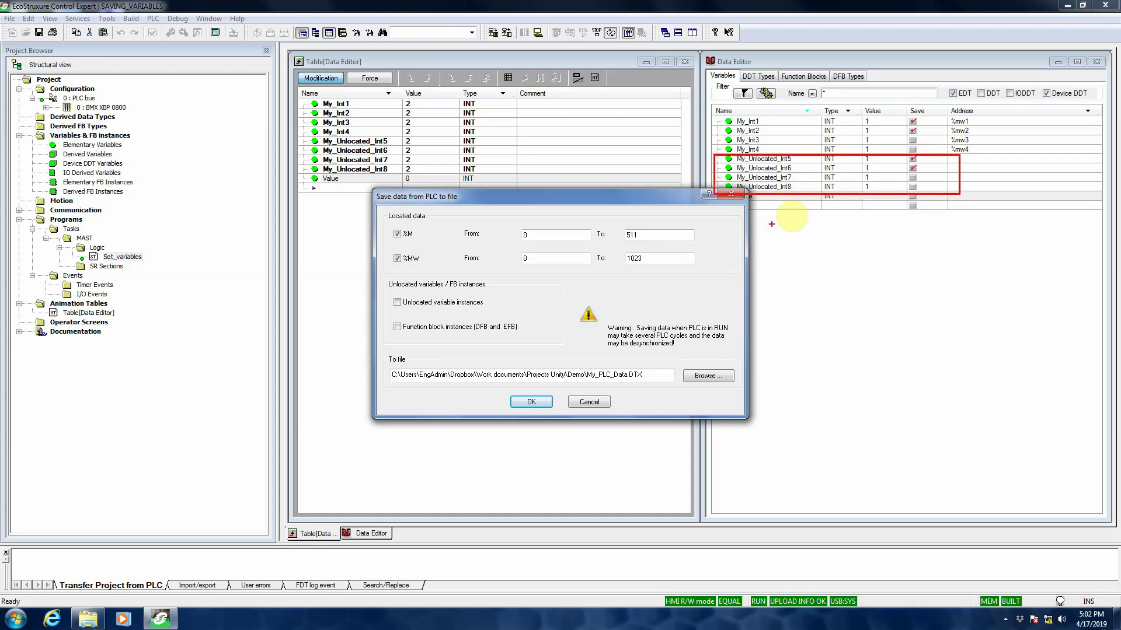
key(Escape)
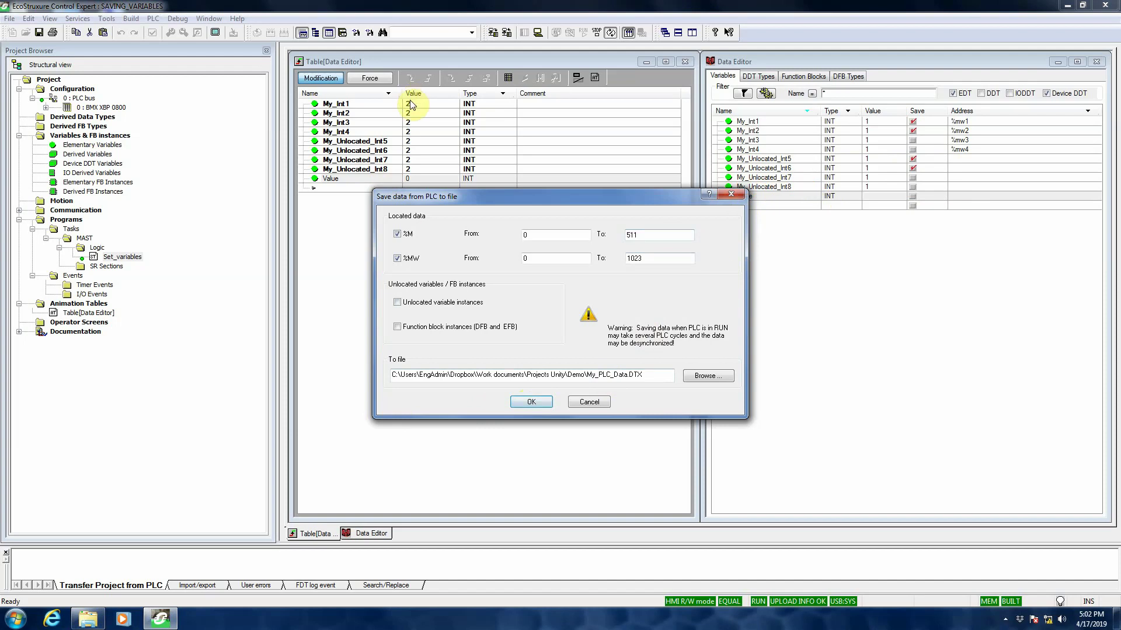
click(531, 402)
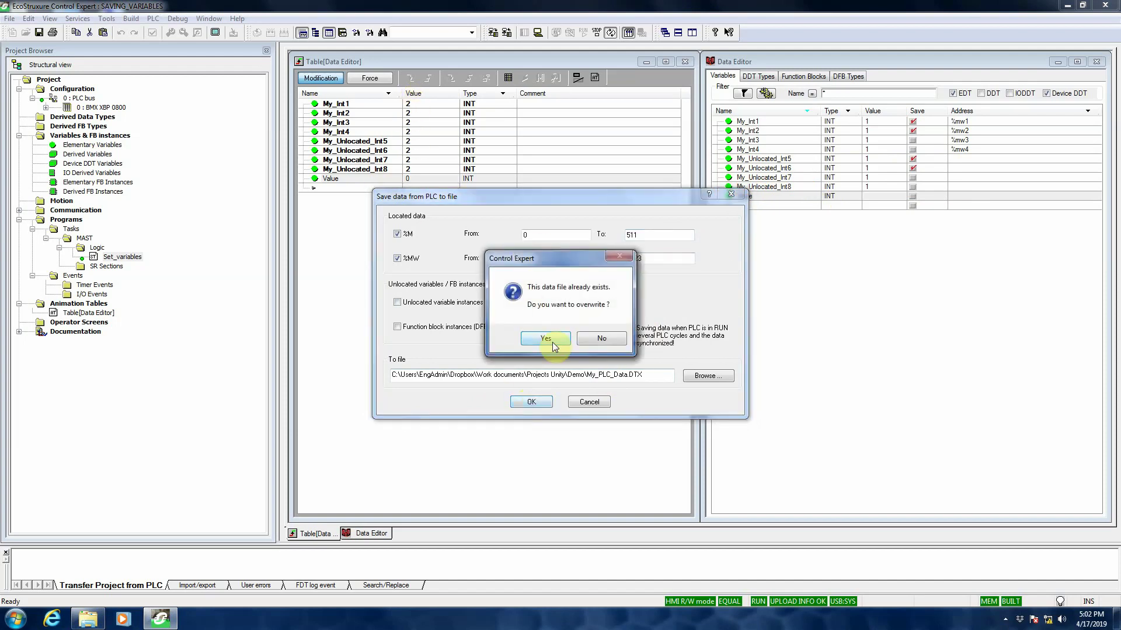
click(546, 339)
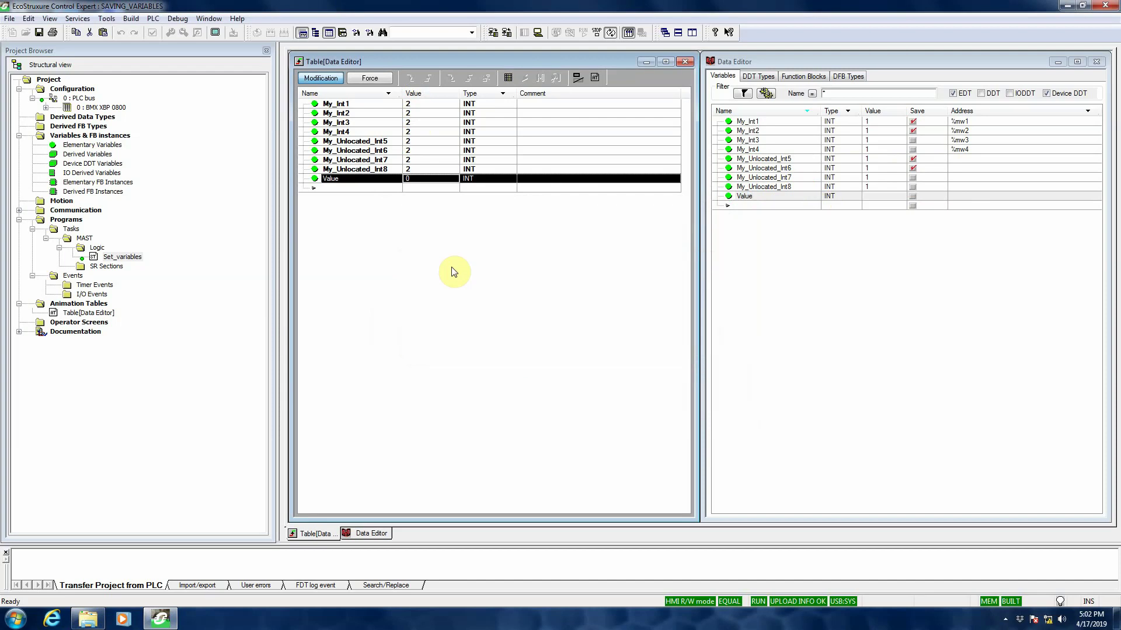
Write 3 to Value so all eight variables read 3, then reset Value to 0
click(412, 179)
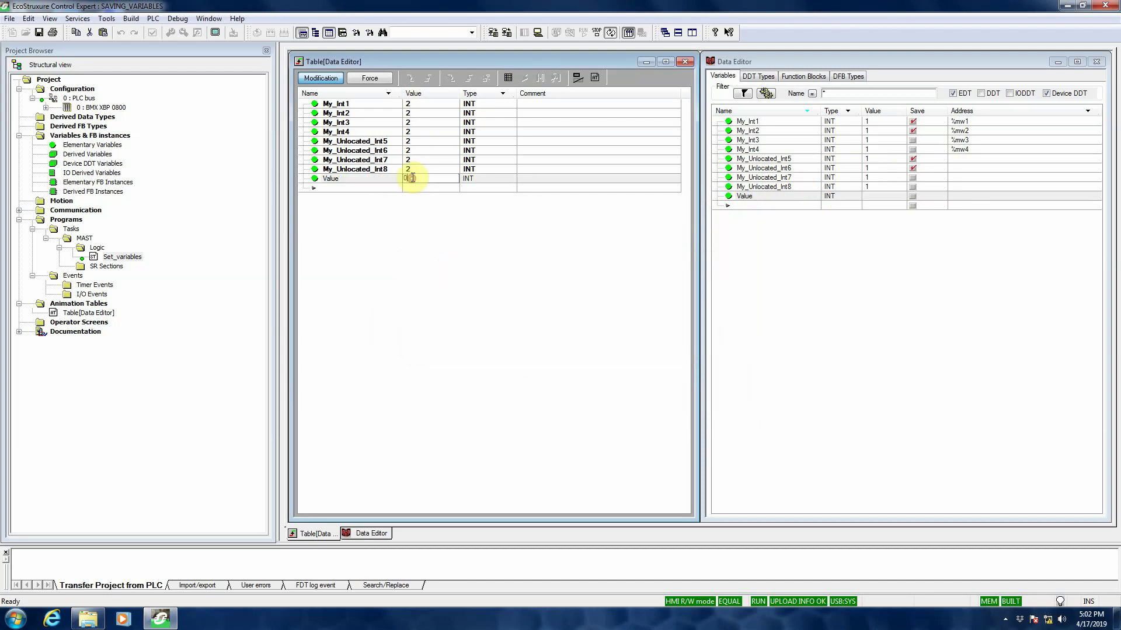
click(411, 177)
key(Return)
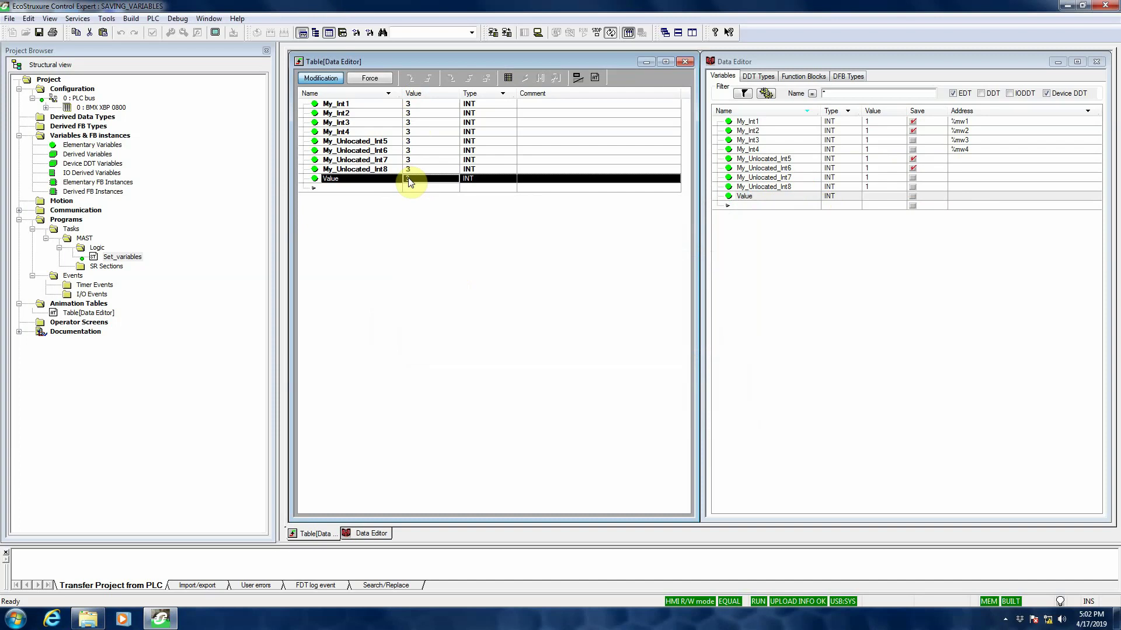
click(409, 179)
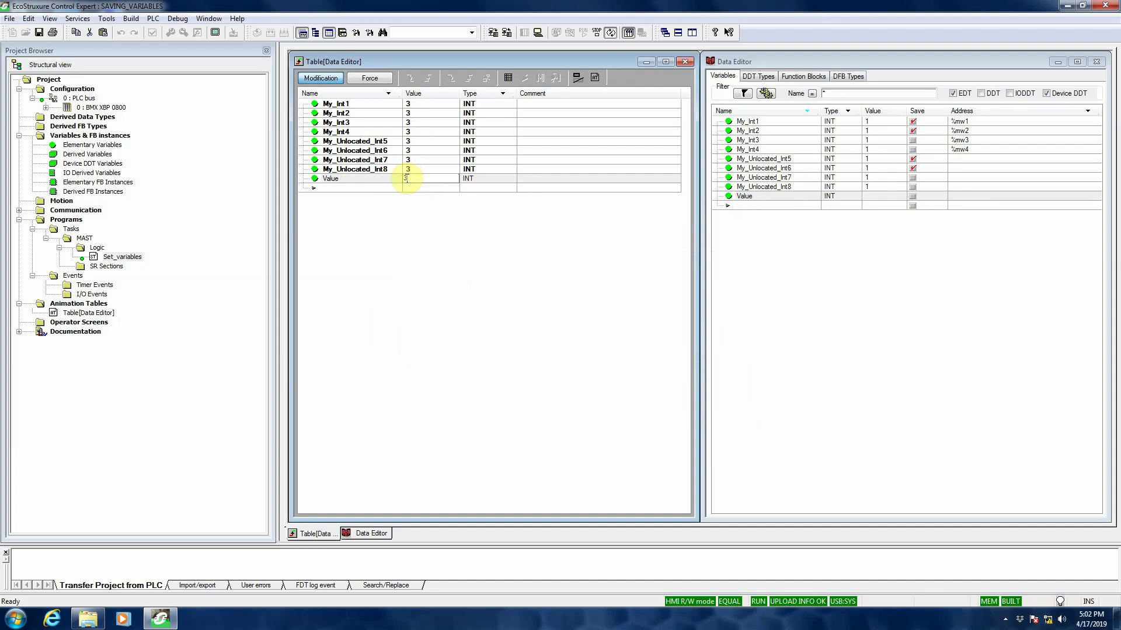
text(0)
key(Return)
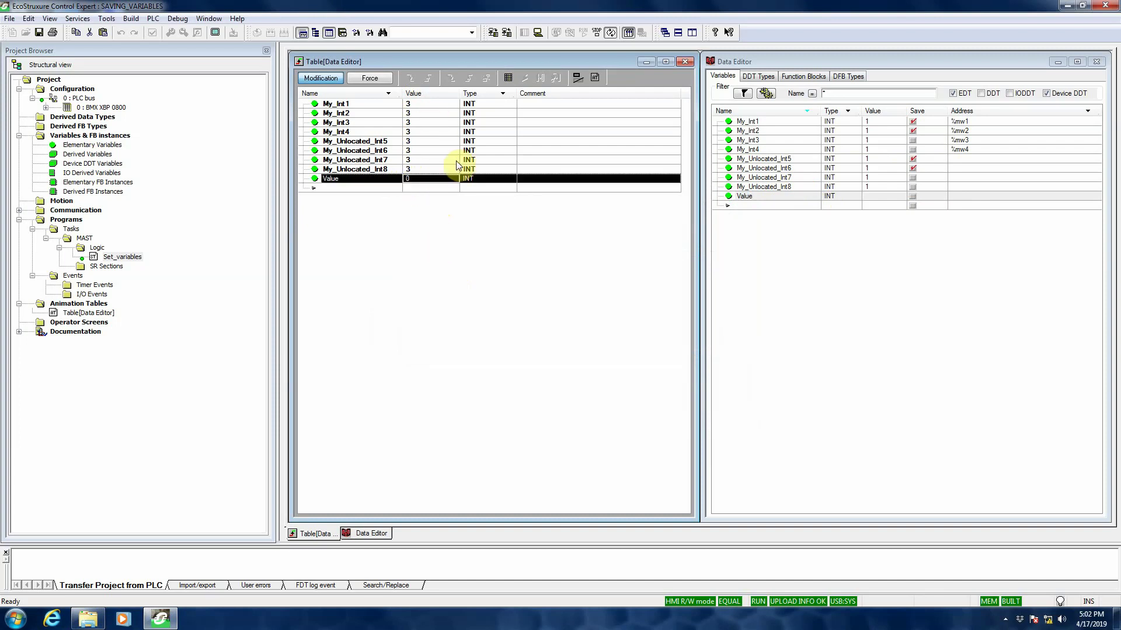
Restore data from My_PLC_Data.DTX so My_Int1–4 return to 2 while unlocated variables stay 3
click(153, 18)
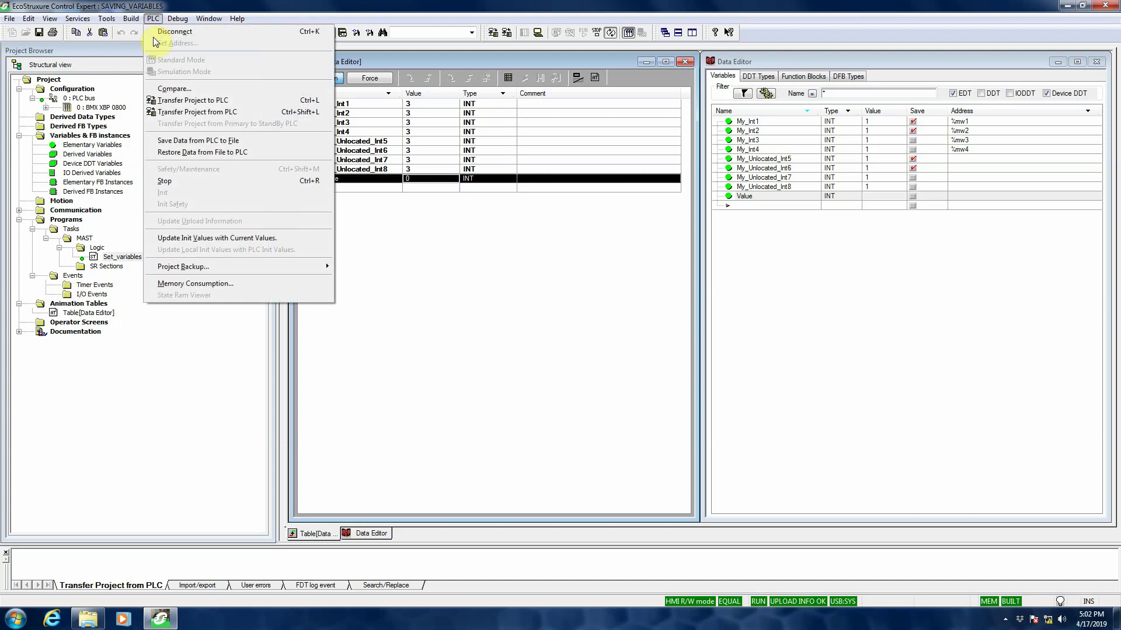
click(184, 151)
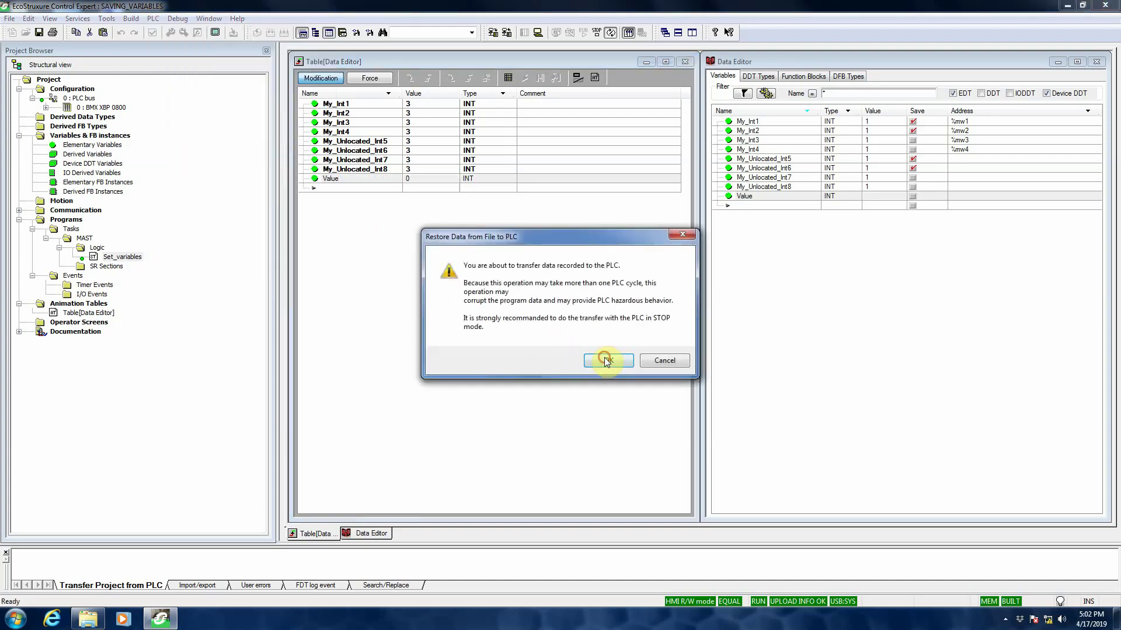
click(606, 360)
click(500, 304)
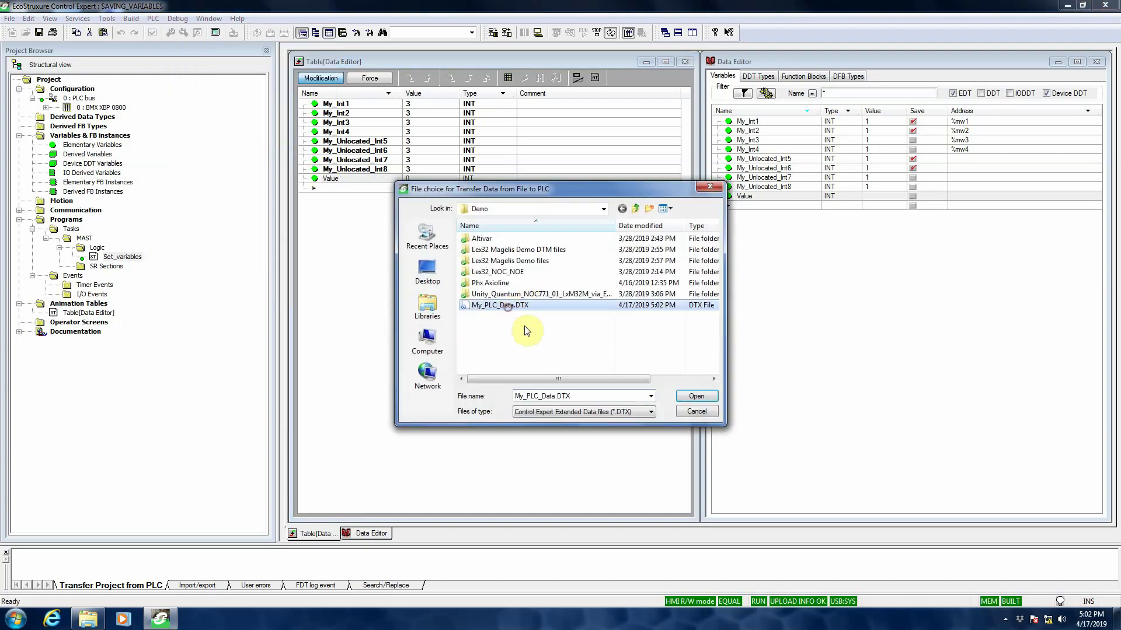
click(711, 398)
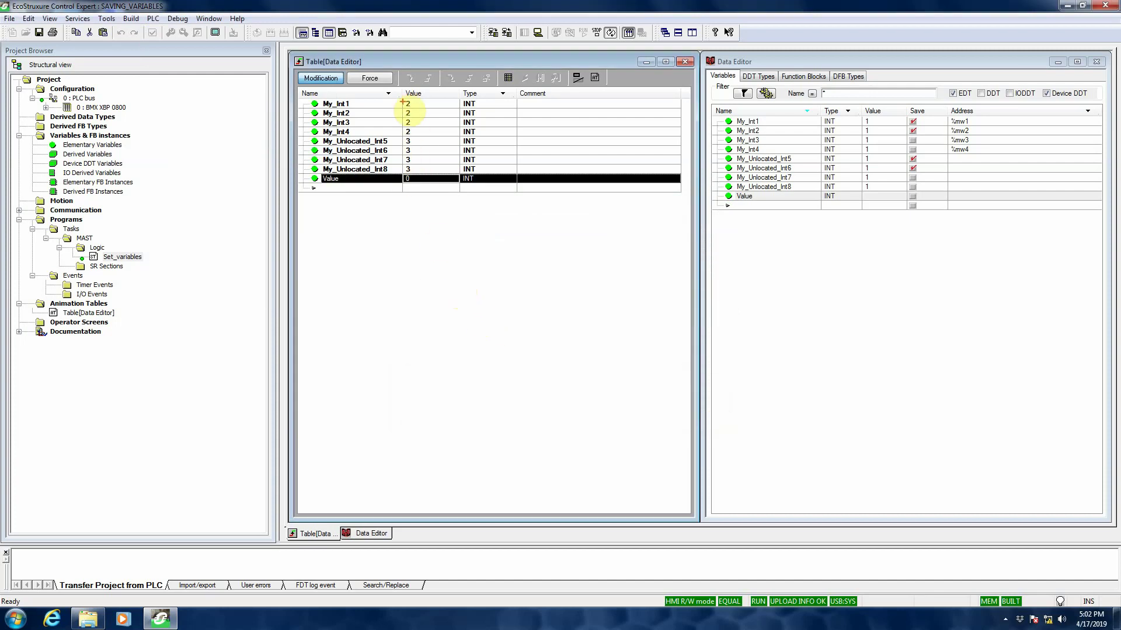
drag(400, 99, 437, 137)
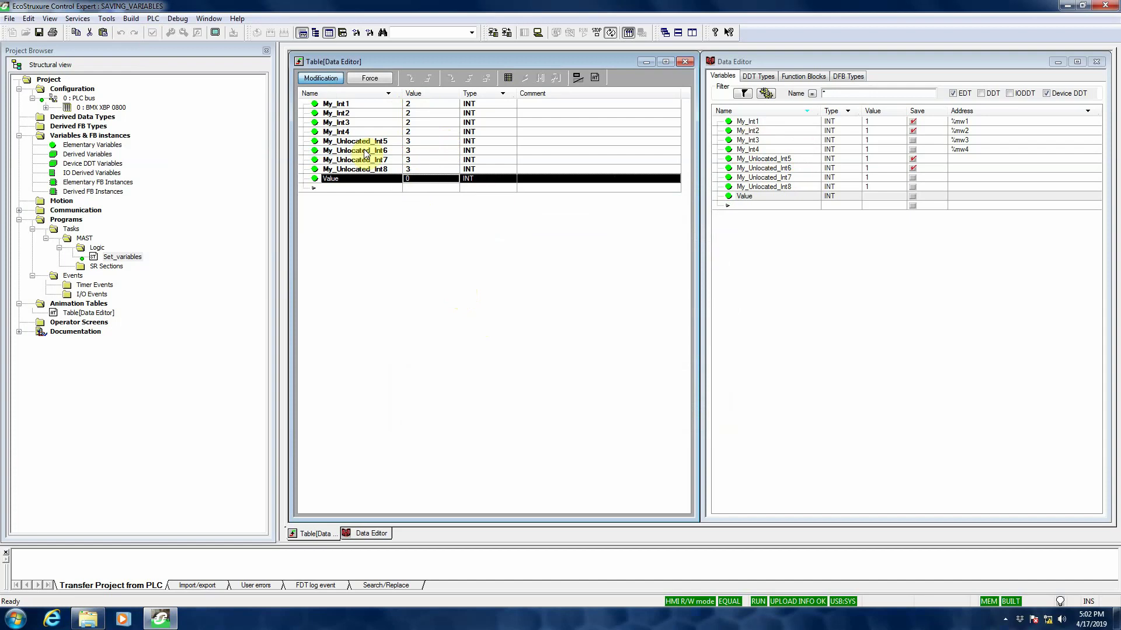
click(154, 19)
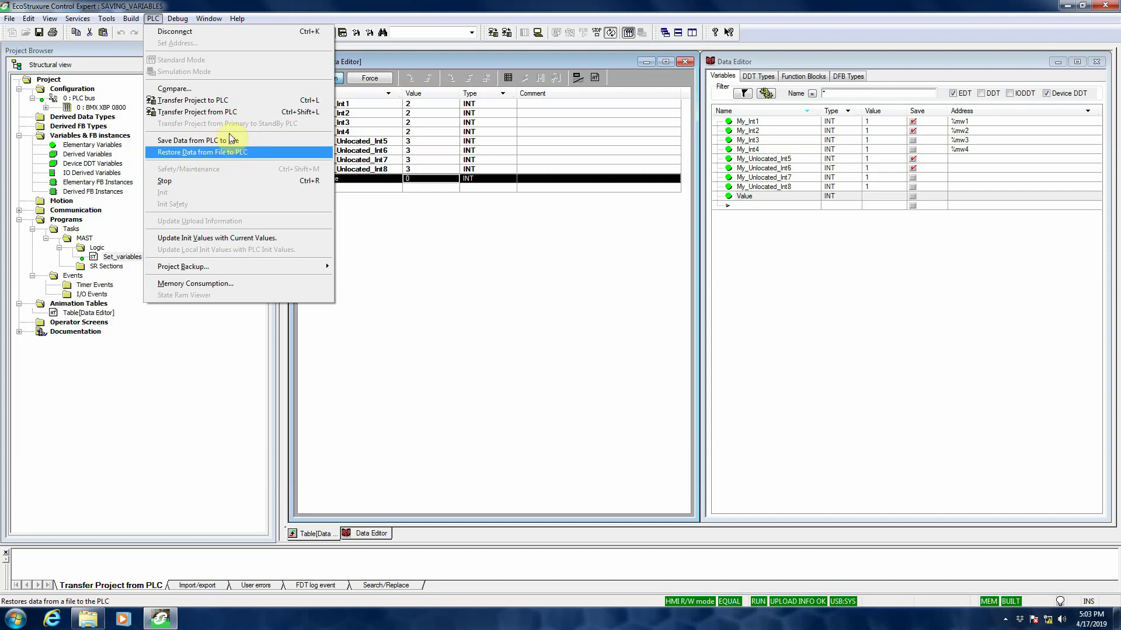
Confirm Save Restore Data Request is enabled in the Variables section of Project Settings
click(177, 18)
click(105, 19)
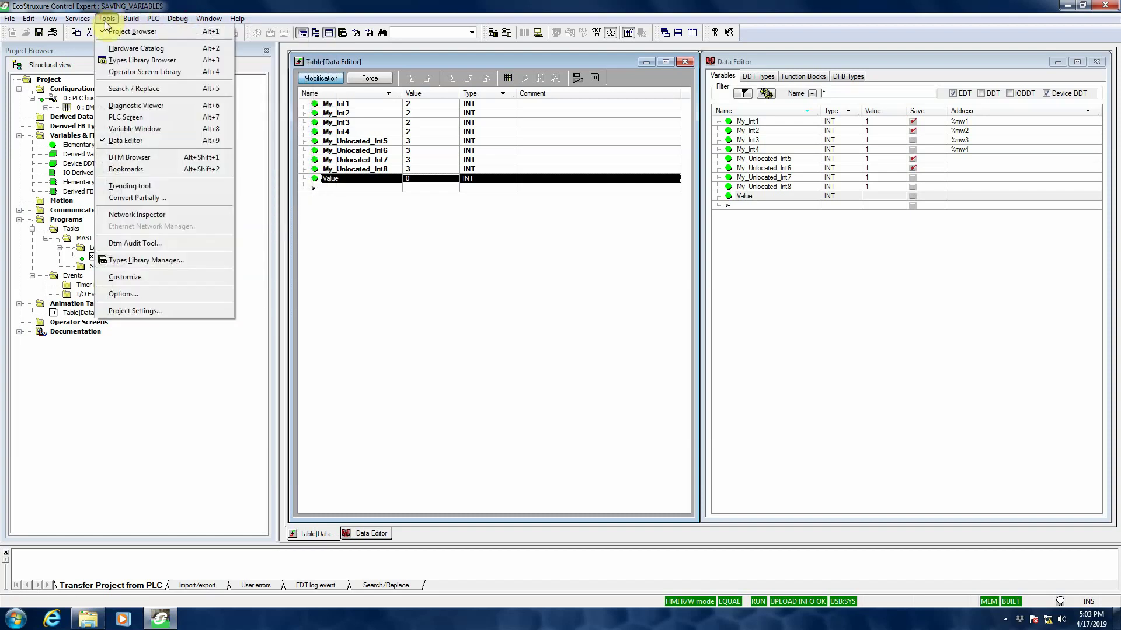
click(135, 311)
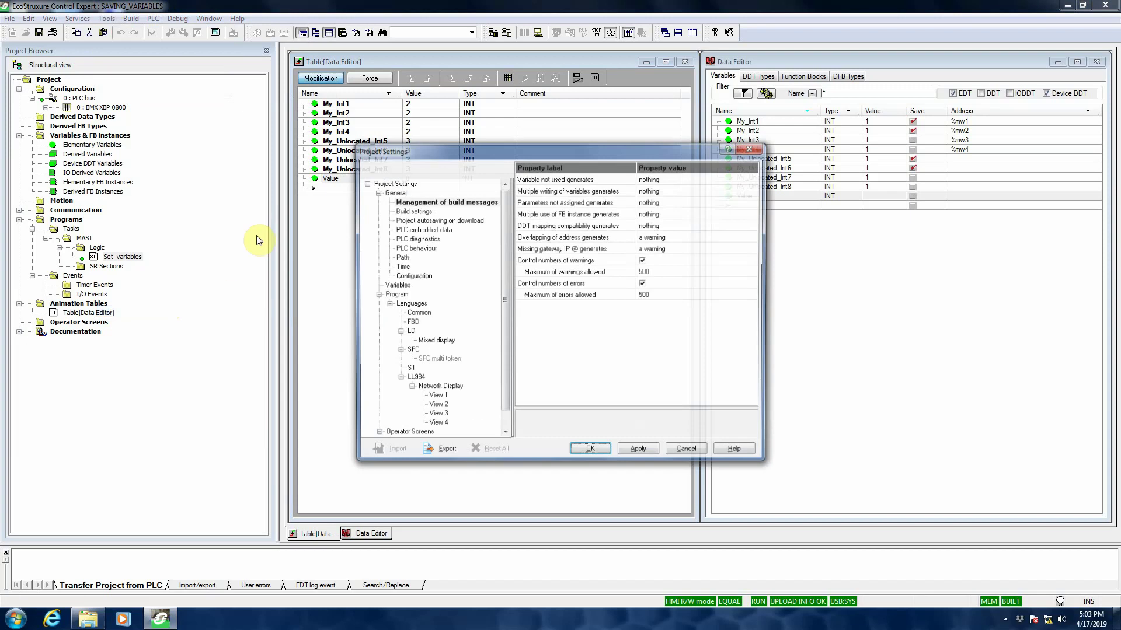
click(386, 286)
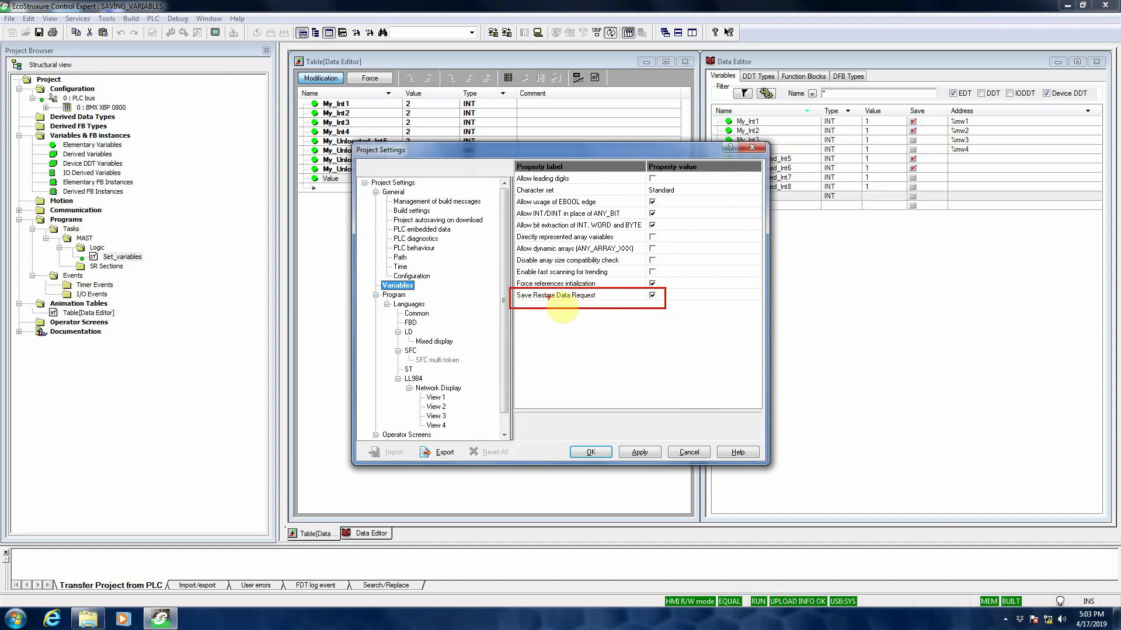
click(593, 452)
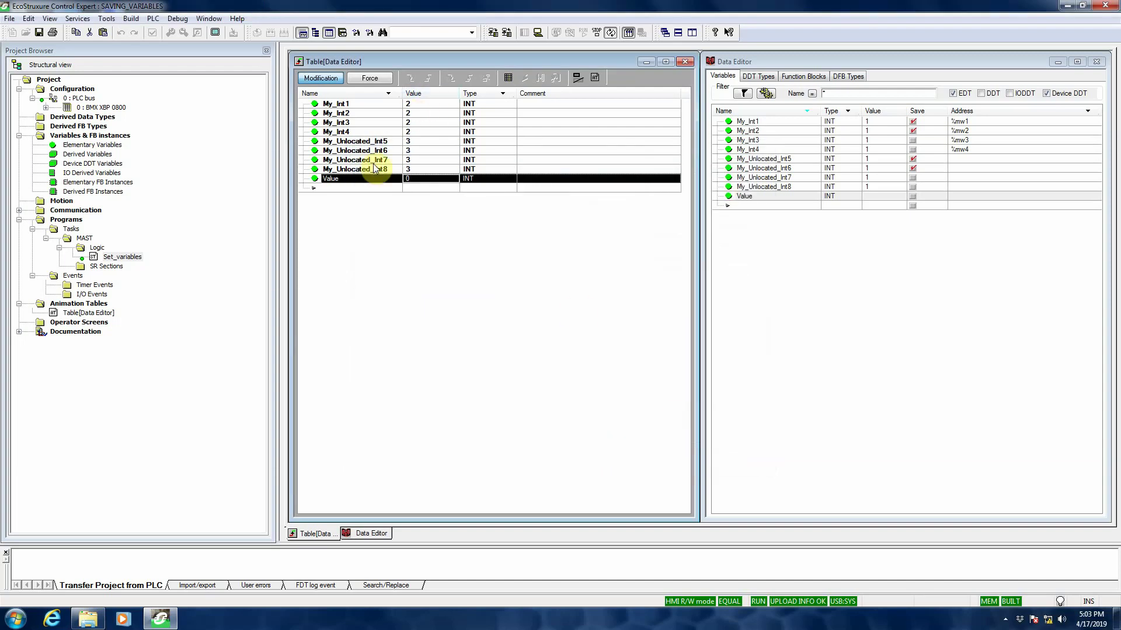
Write 3 to Value so all eight My_Int and My_Unlocated variables read 3
click(407, 178)
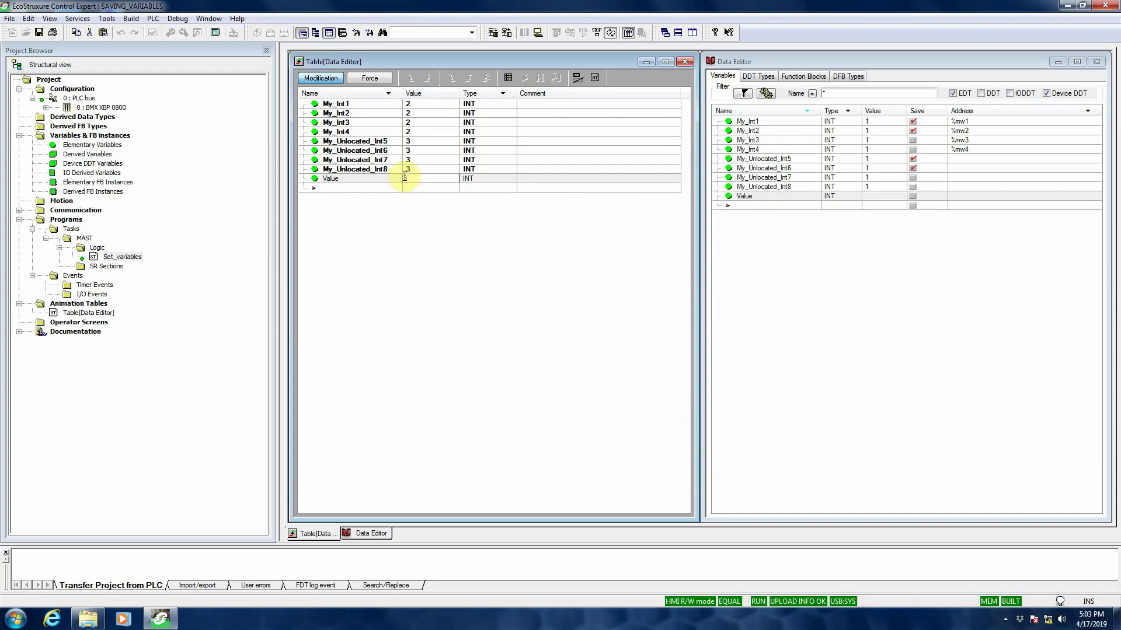
key(Return)
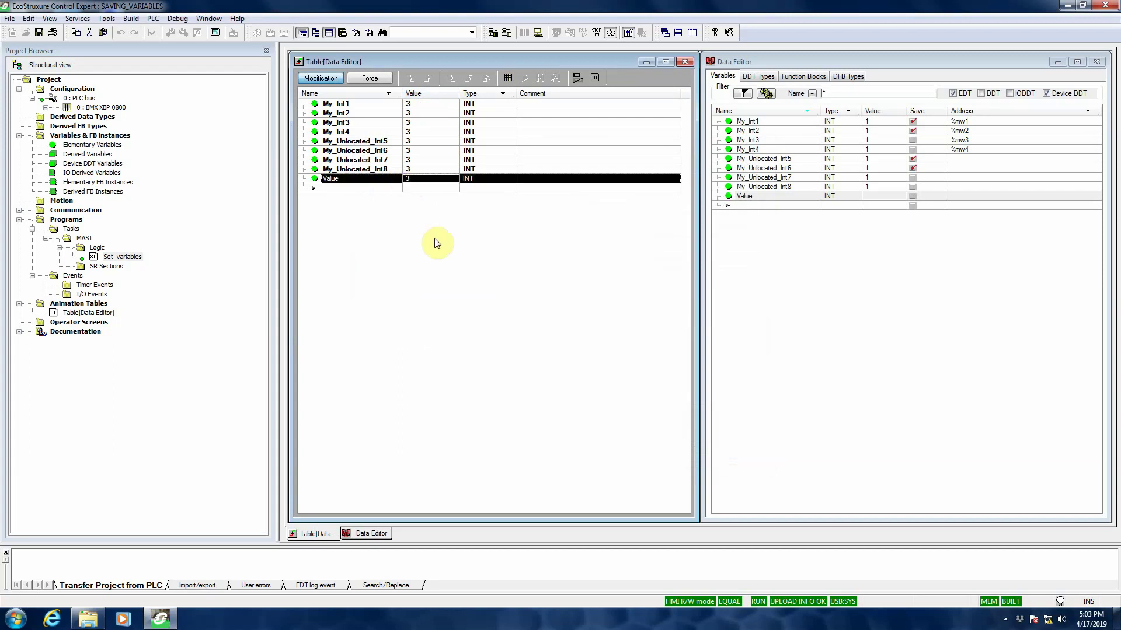
Transfer the project to the PLC, restoring data from My_PLC_Data.DTX, and set it back to Run
click(153, 18)
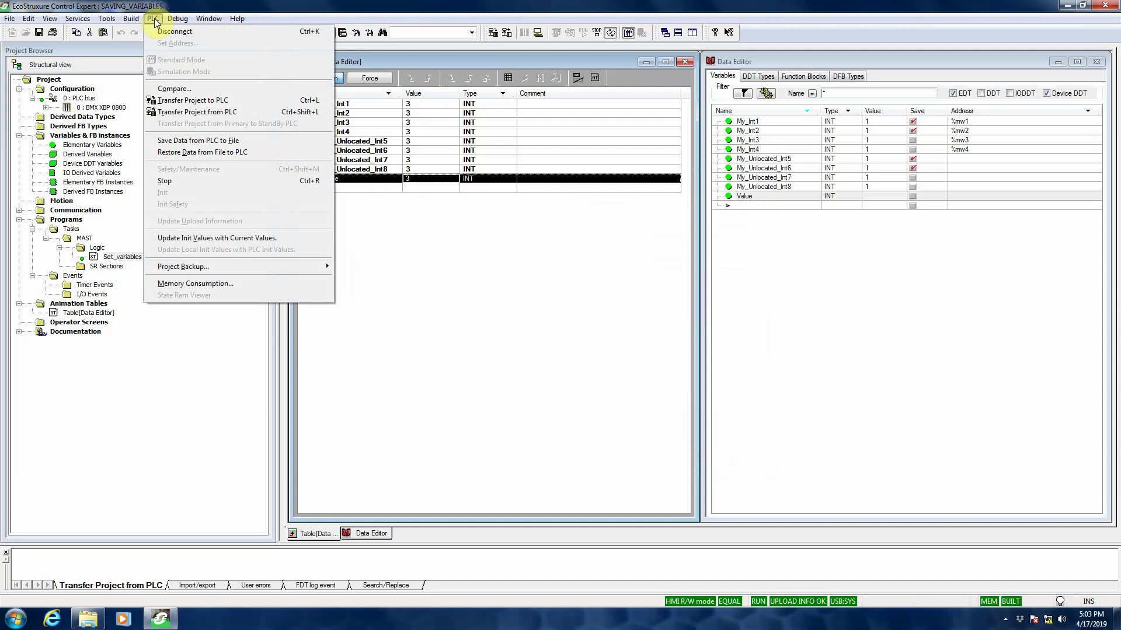
click(212, 102)
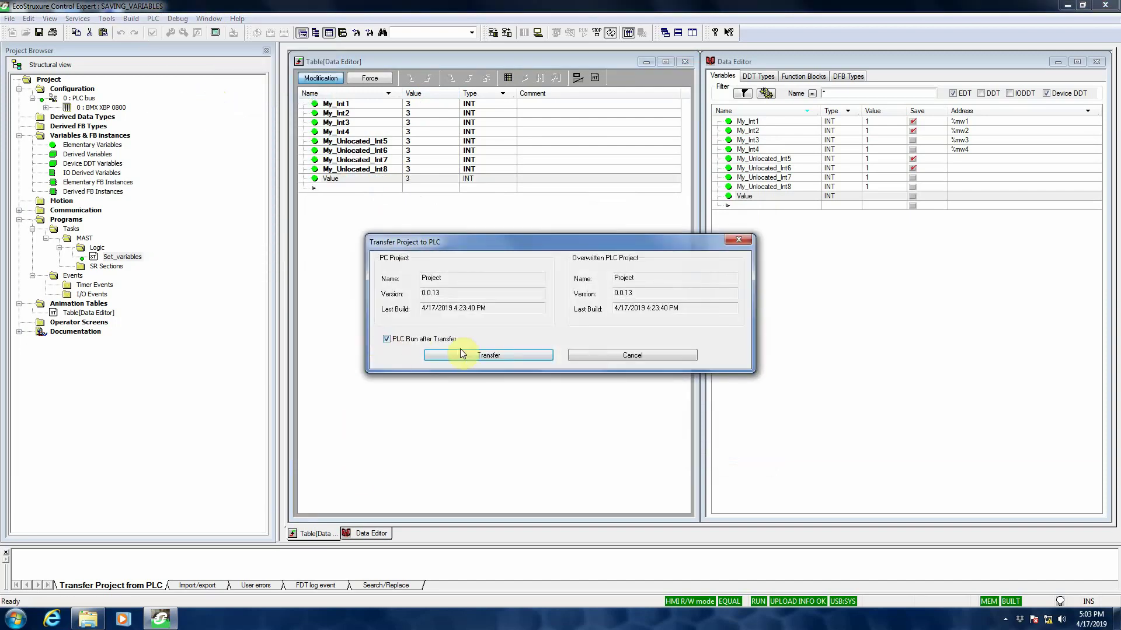
click(489, 356)
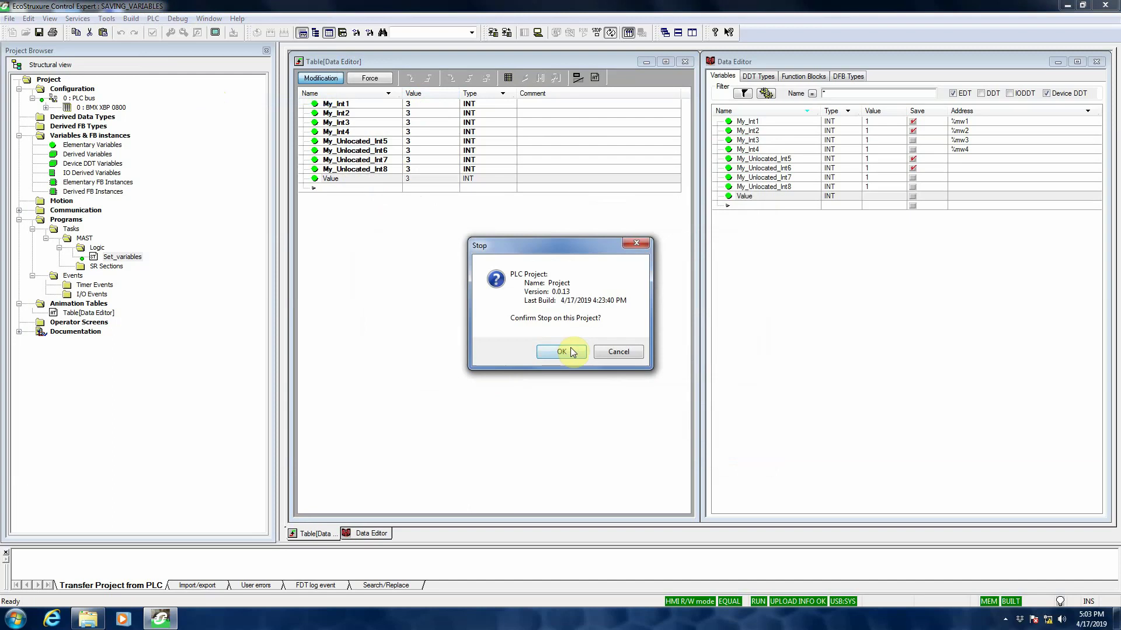
click(569, 351)
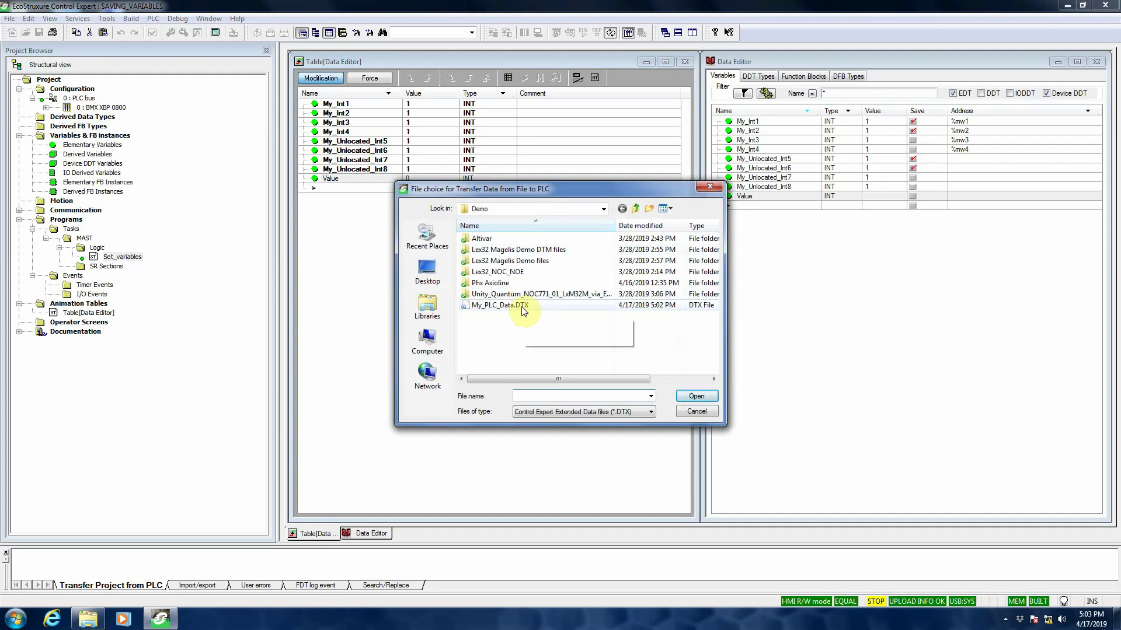
click(492, 307)
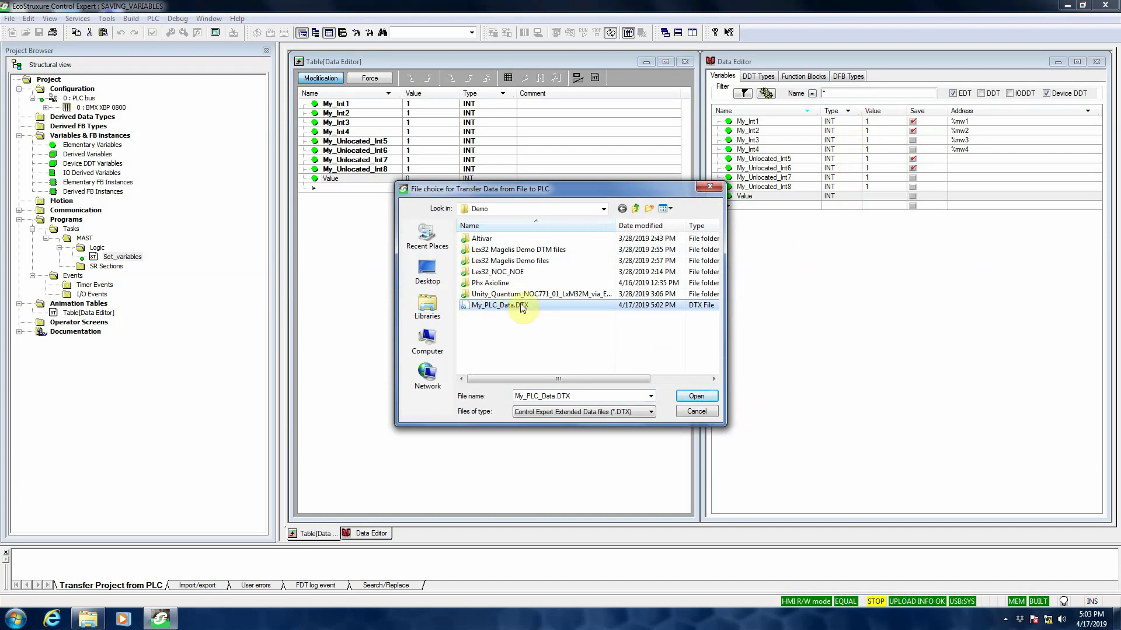
click(700, 397)
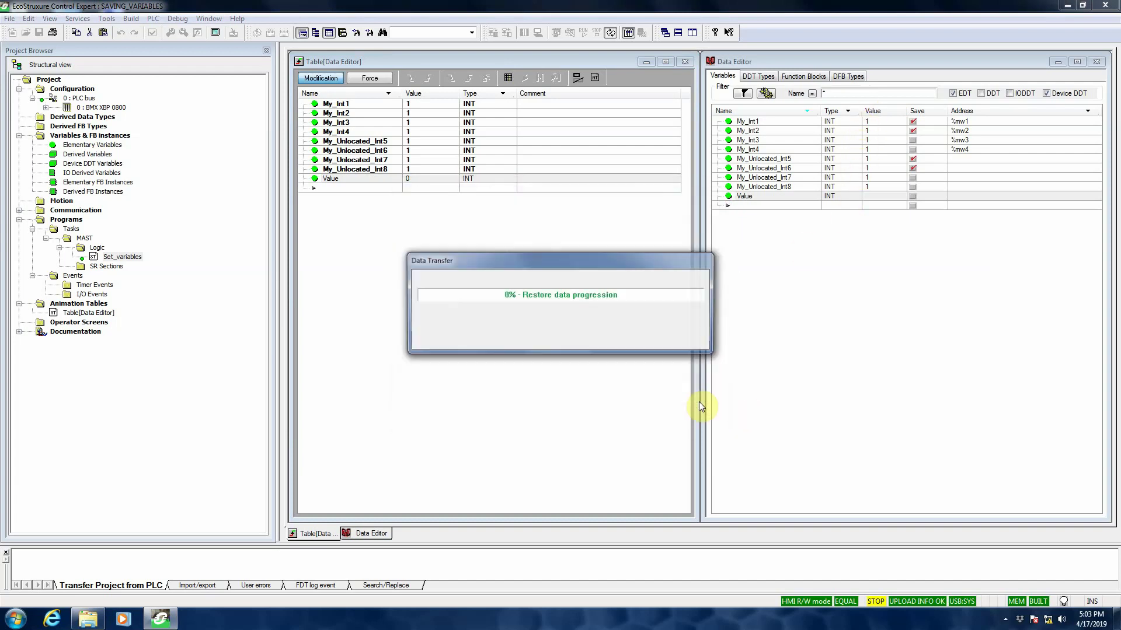
click(568, 350)
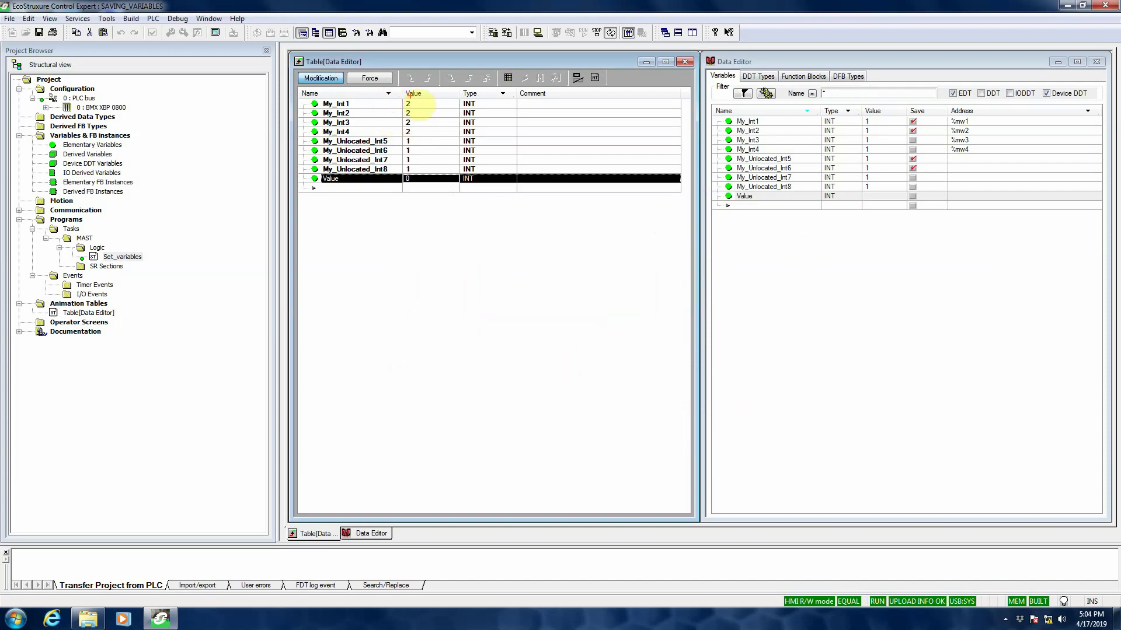
drag(400, 94, 426, 136)
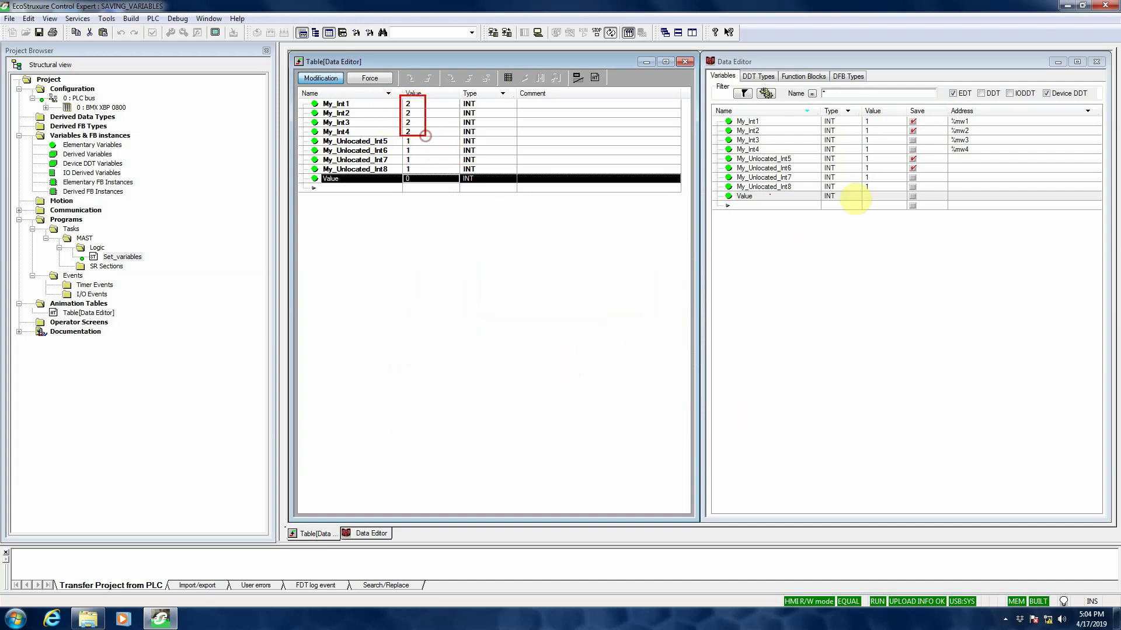